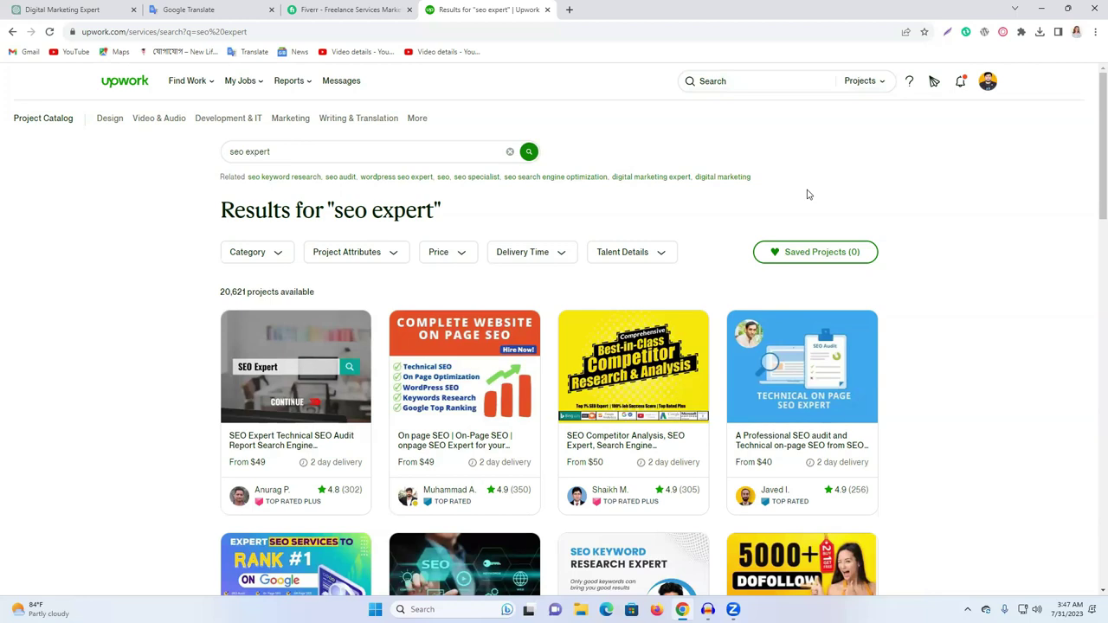
Switch to ChatGPT and look back through the Digital Marketing Expert conversation and the chat history.
{"action": "left_click", "coordinate": [86, 8]}
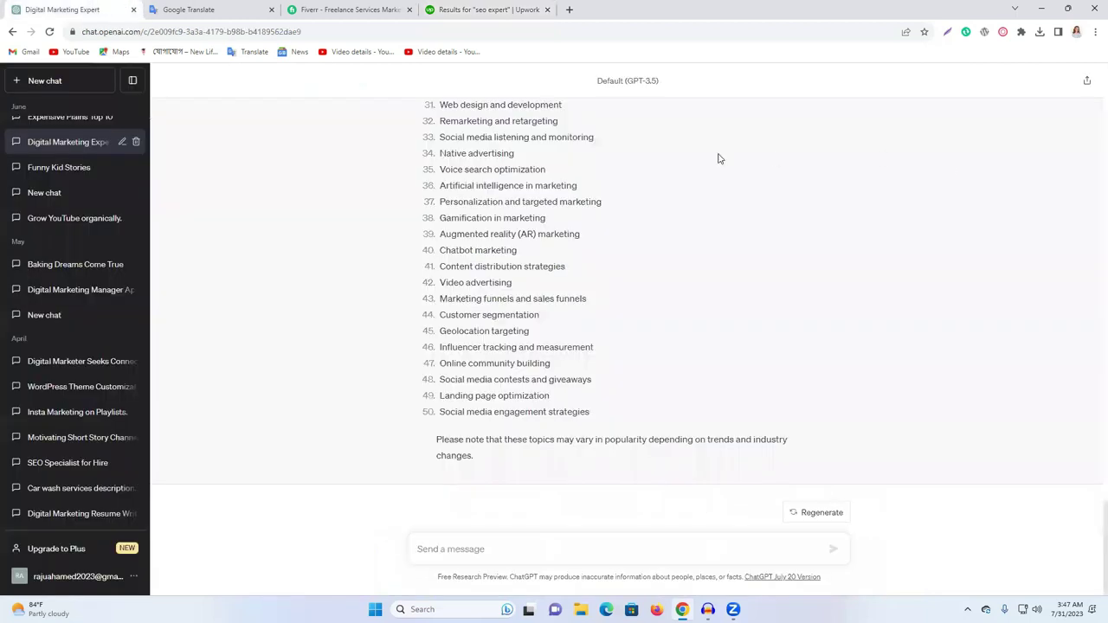
{"action": "scroll", "coordinate": [718, 161], "scroll_direction": "up", "scroll_amount": 3}
{"action": "scroll", "coordinate": [117, 186], "scroll_direction": "up", "scroll_amount": 3}
{"action": "scroll", "coordinate": [337, 247], "scroll_direction": "up", "scroll_amount": 10}
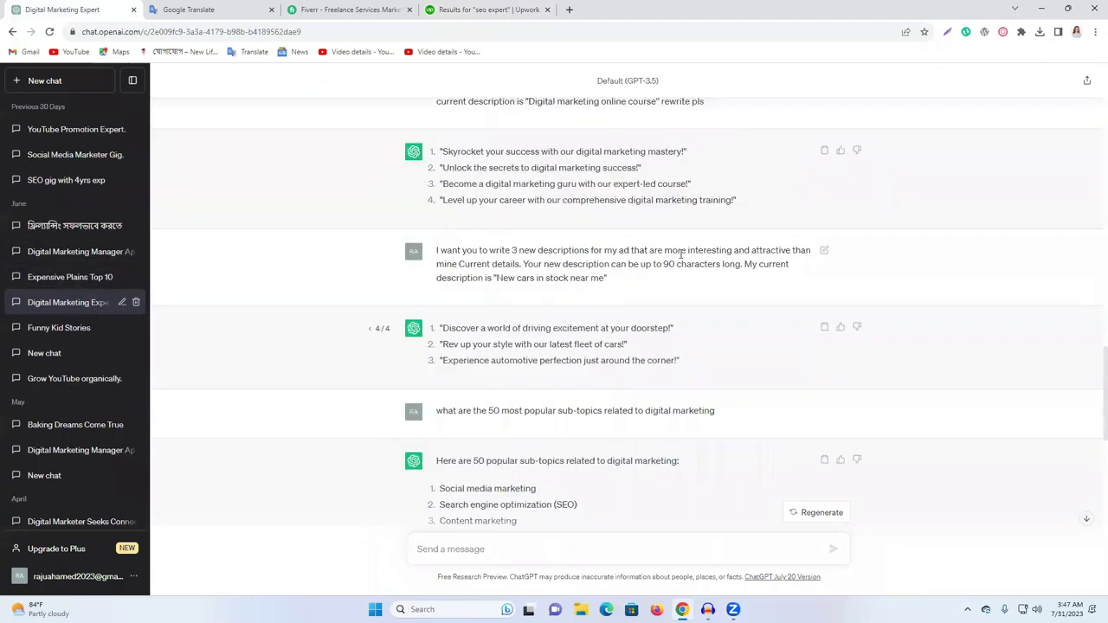
{"action": "scroll", "coordinate": [485, 269], "scroll_direction": "up", "scroll_amount": 10}
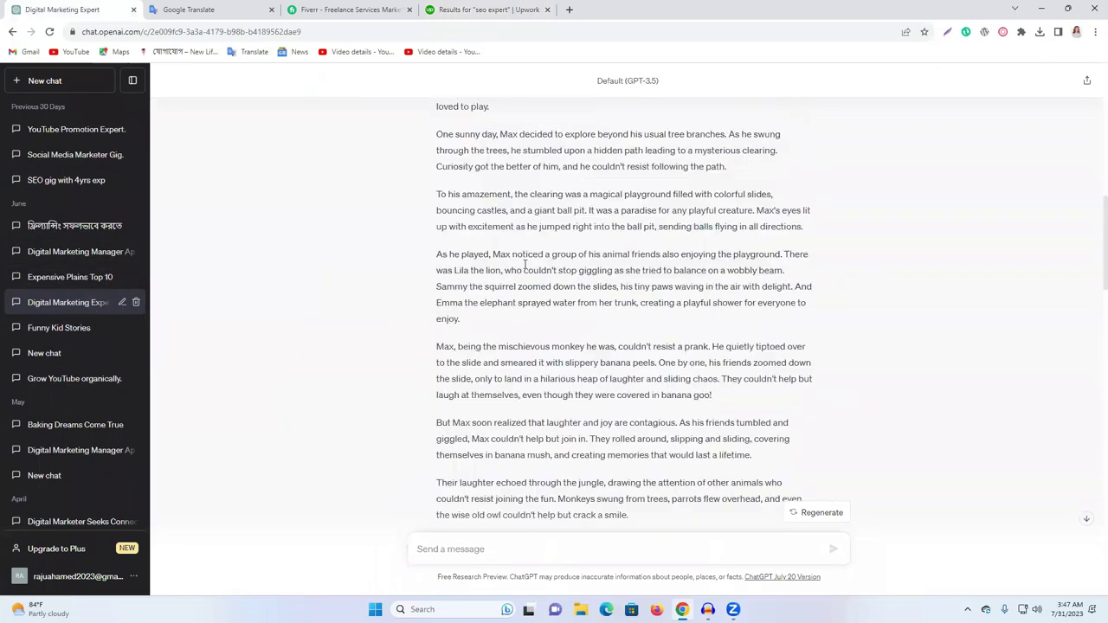
{"action": "scroll", "coordinate": [536, 262], "scroll_direction": "up", "scroll_amount": 3}
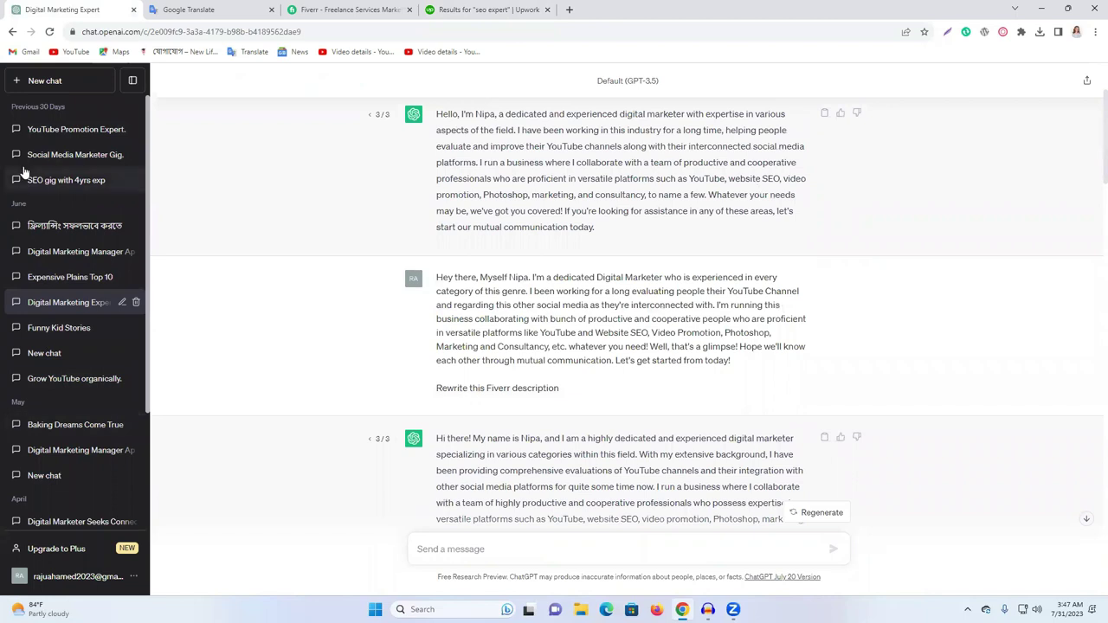
{"action": "scroll", "coordinate": [56, 200], "scroll_direction": "down", "scroll_amount": 1}
{"action": "scroll", "coordinate": [60, 260], "scroll_direction": "down", "scroll_amount": 3}
{"action": "scroll", "coordinate": [63, 216], "scroll_direction": "up", "scroll_amount": 4}
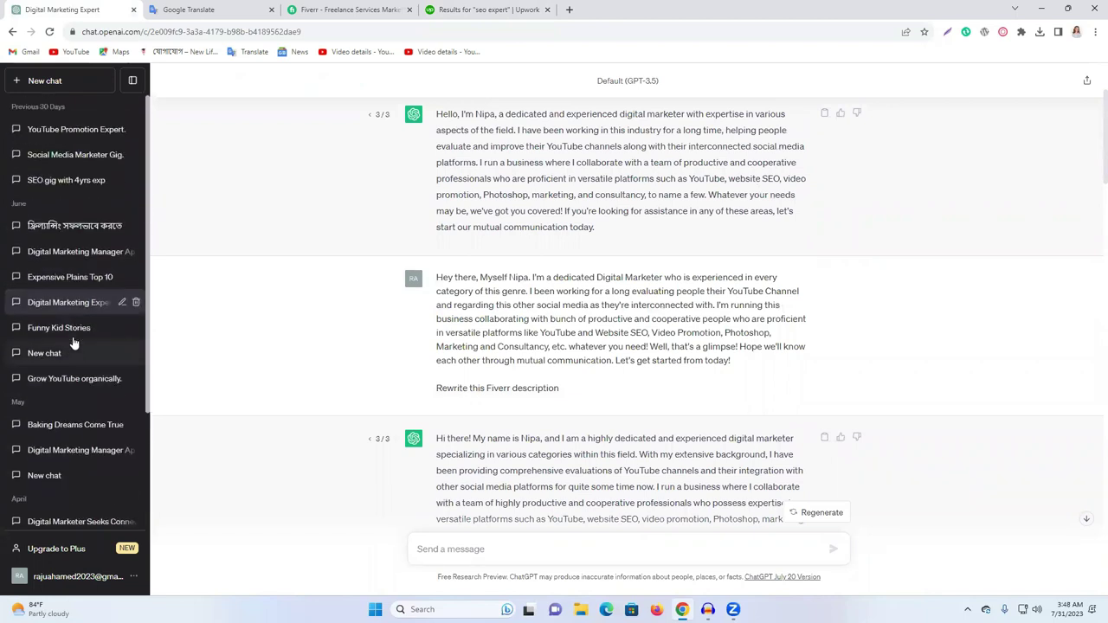
Open the Social Media Marketer Gig conversation and review its earlier prompts and responses.
{"action": "left_click", "coordinate": [60, 154]}
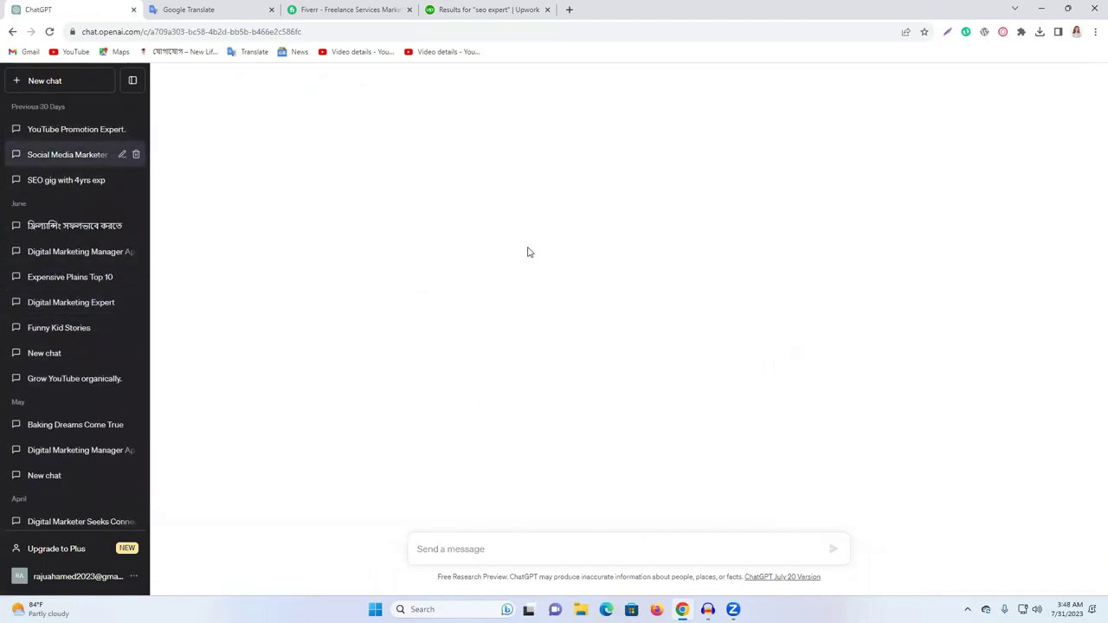
{"action": "scroll", "coordinate": [491, 290], "scroll_direction": "up", "scroll_amount": 20}
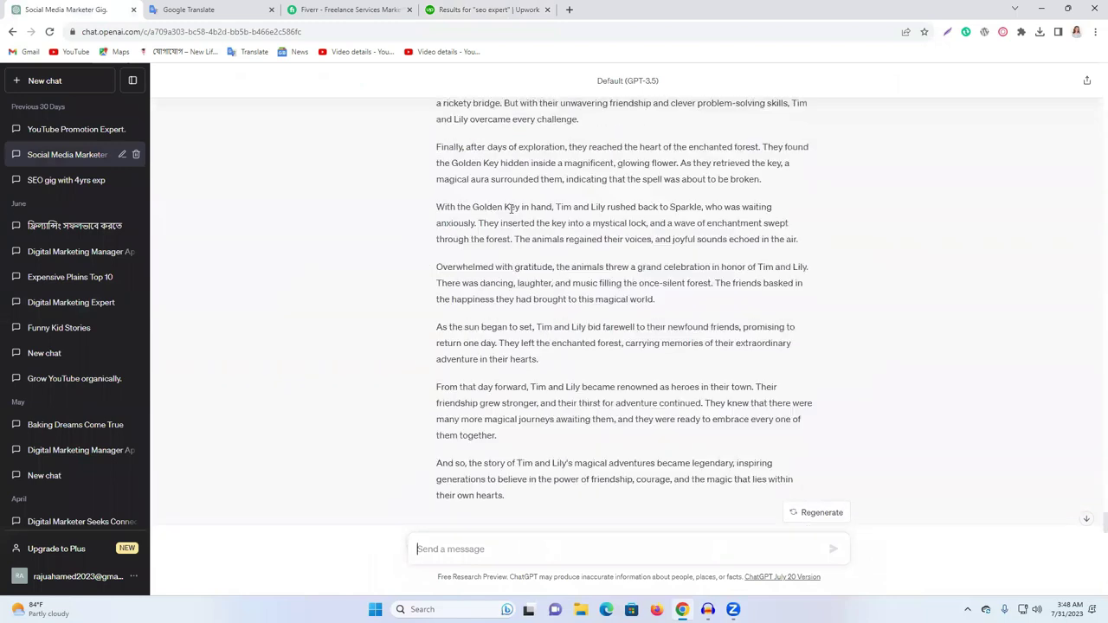
{"action": "scroll", "coordinate": [530, 267], "scroll_direction": "up", "scroll_amount": 20}
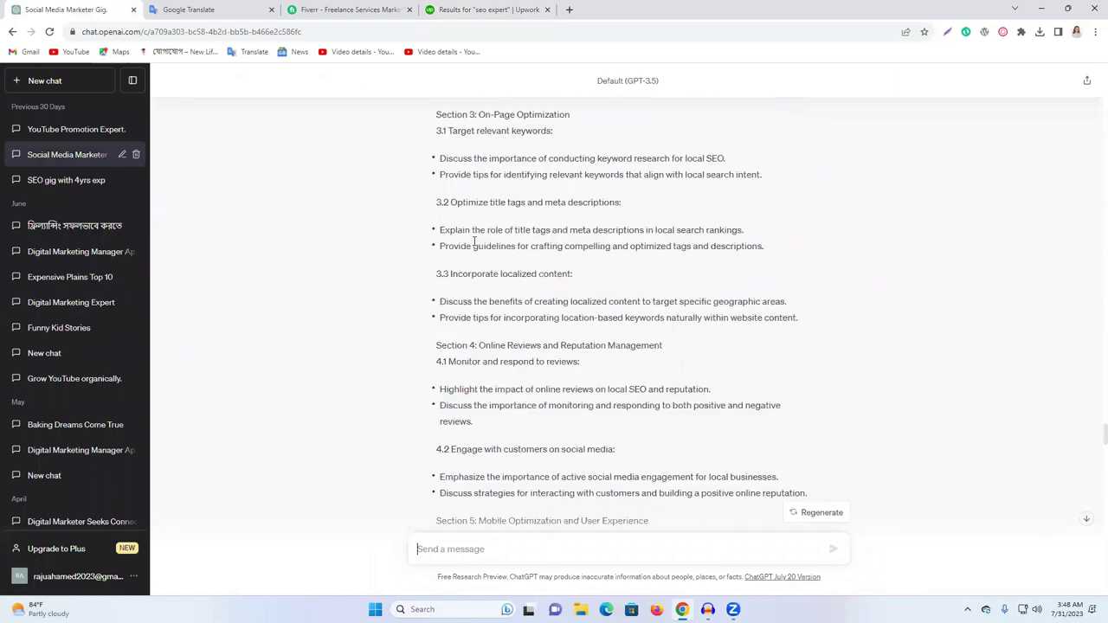
{"action": "scroll", "coordinate": [490, 264], "scroll_direction": "up", "scroll_amount": 15}
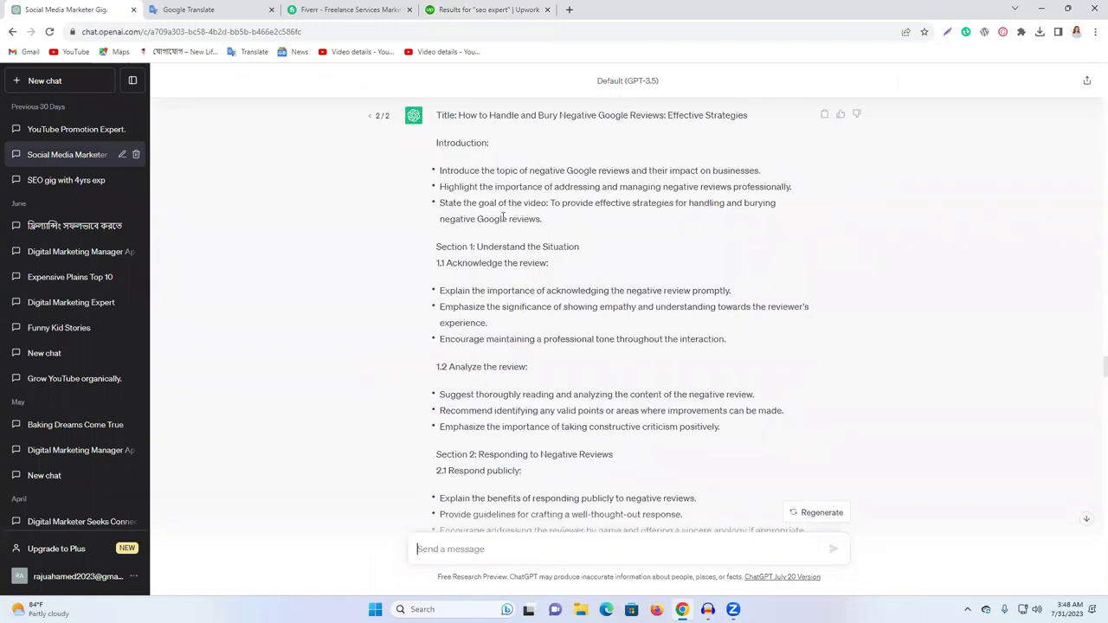
{"action": "scroll", "coordinate": [471, 265], "scroll_direction": "up", "scroll_amount": 3}
{"action": "scroll", "coordinate": [364, 274], "scroll_direction": "down", "scroll_amount": 6}
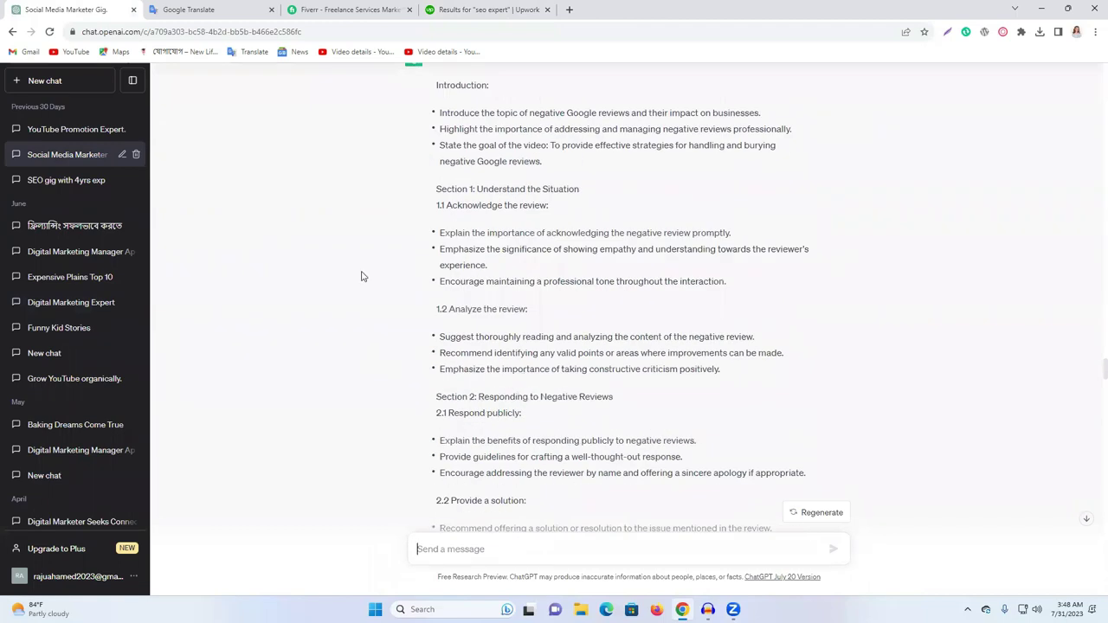
Open the June Digital Marketing Manager conversation and examine the prompt requesting a Fiverr gig title from three keywords.
{"action": "left_click", "coordinate": [76, 250]}
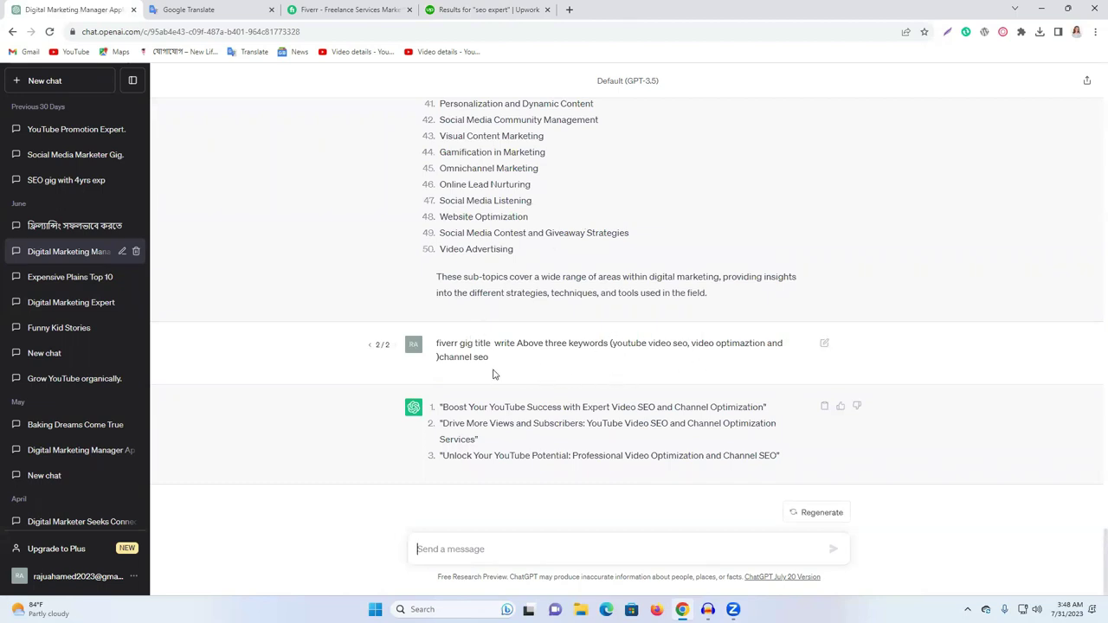
{"action": "triple_click", "coordinate": [475, 344]}
{"action": "left_click", "coordinate": [598, 353]}
Switch to Google Translate and examine the freelance WordPress prompt, including its profession and experience phrases.
{"action": "left_click", "coordinate": [193, 9]}
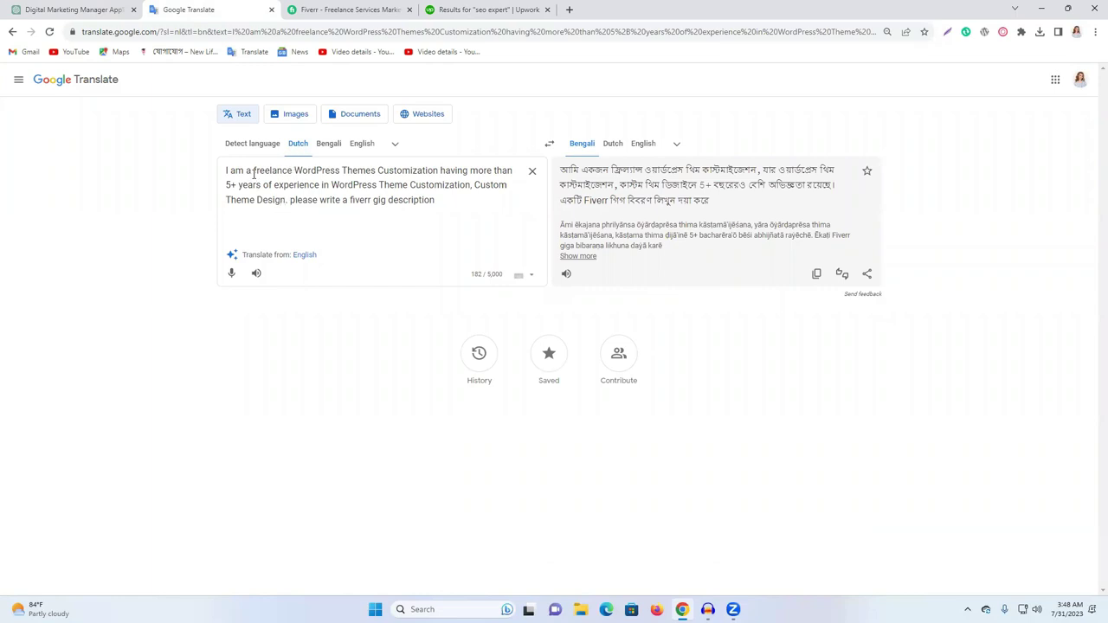
{"action": "left_click_drag", "start_coordinate": [294, 171], "coordinate": [439, 170]}
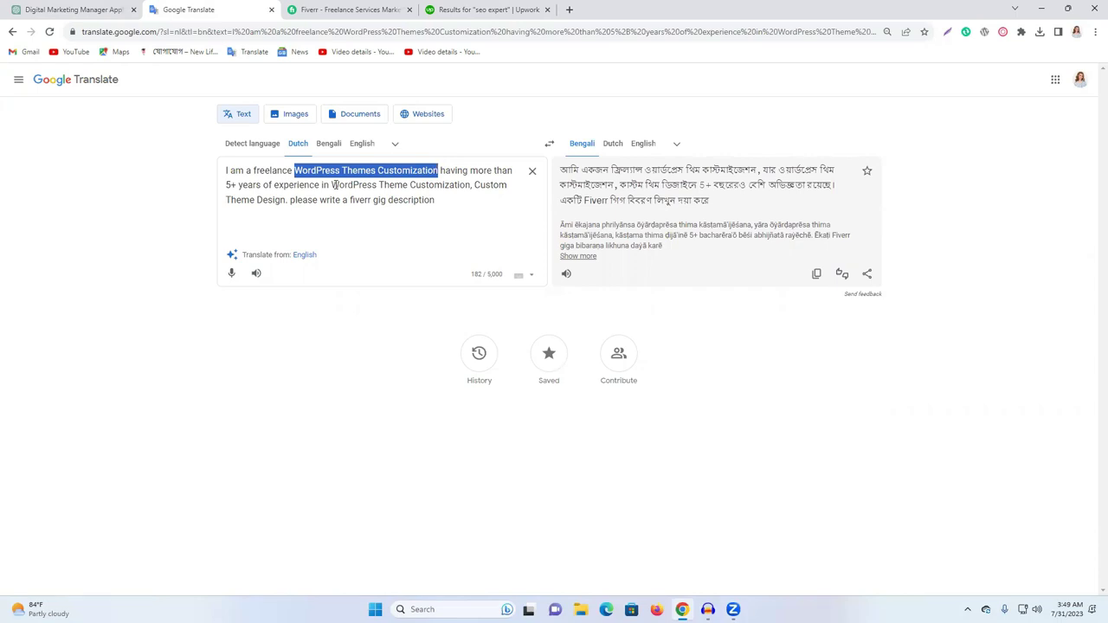
{"action": "left_click_drag", "start_coordinate": [333, 184], "coordinate": [277, 195]}
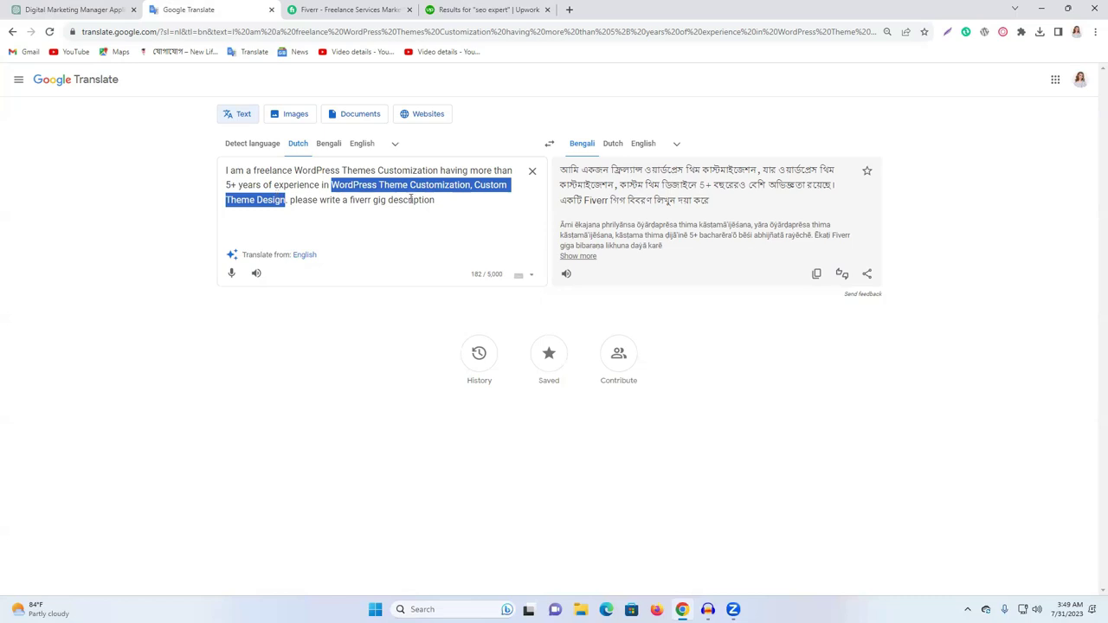
{"action": "left_click", "coordinate": [383, 181]}
{"action": "triple_click", "coordinate": [414, 177]}
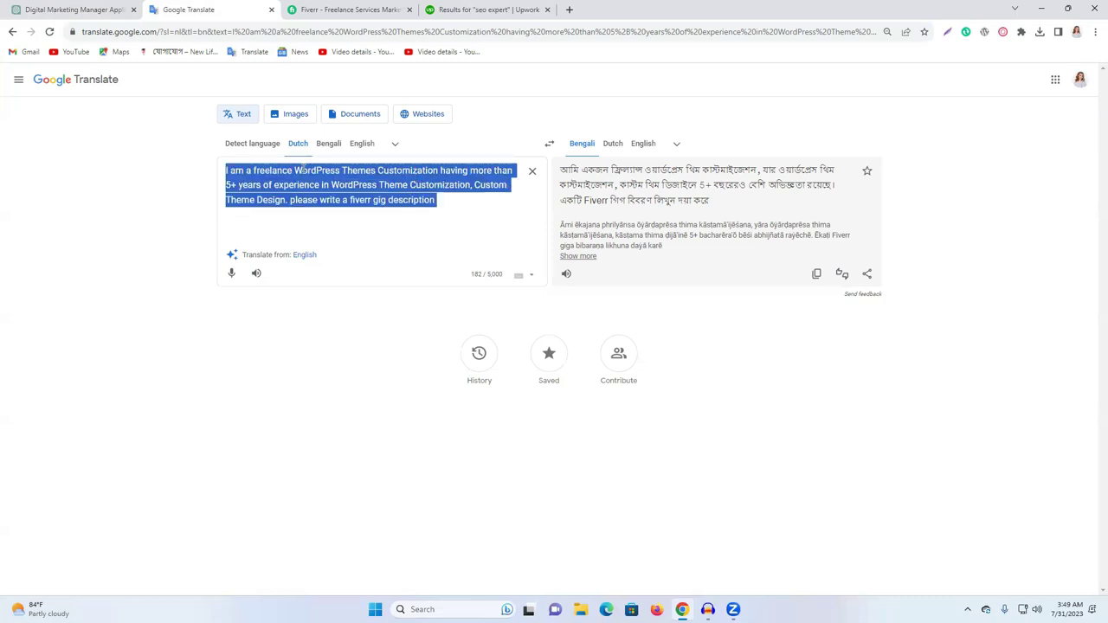
{"action": "left_click", "coordinate": [386, 199]}
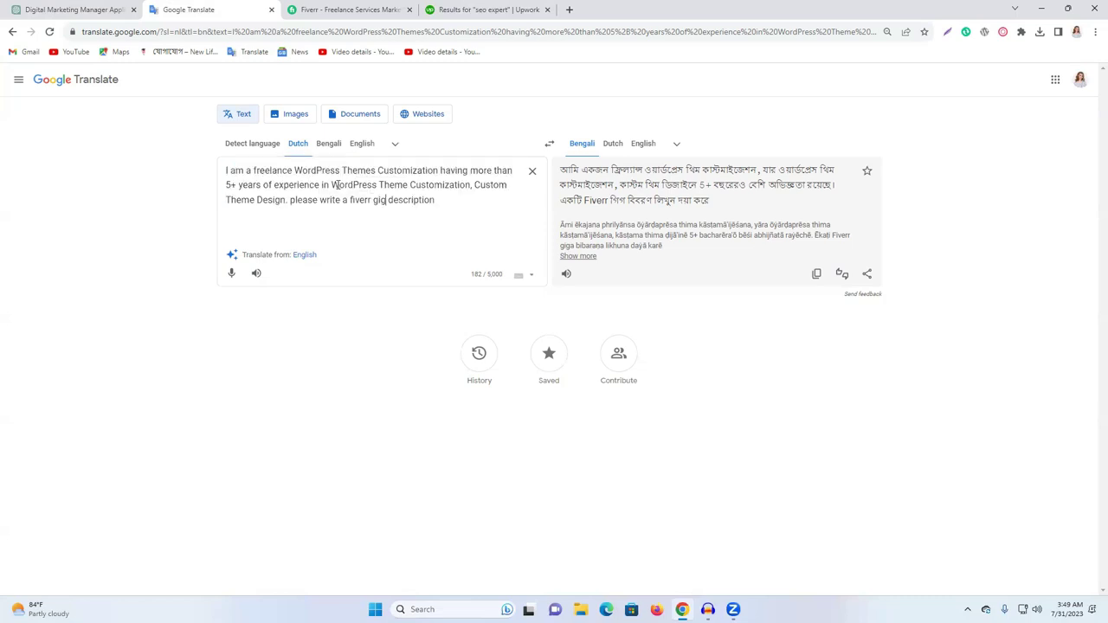
Go over the prompt's skill keywords and its closing request for a Fiverr gig description.
{"action": "left_click_drag", "start_coordinate": [294, 171], "coordinate": [438, 171]}
{"action": "left_click_drag", "start_coordinate": [331, 185], "coordinate": [286, 200]}
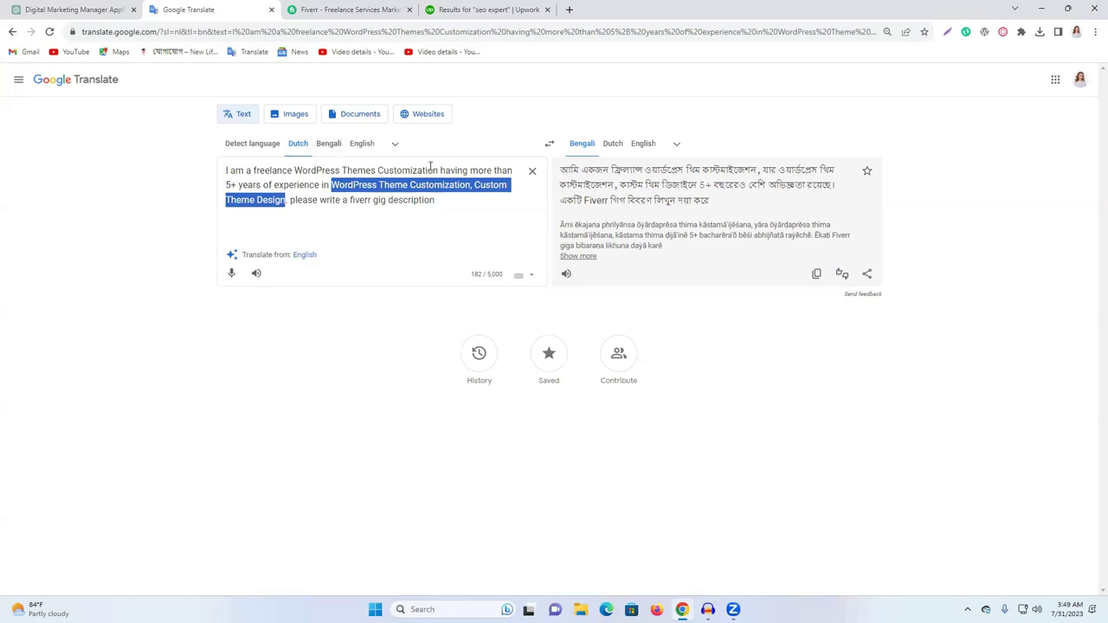
{"action": "double_click", "coordinate": [361, 200]}
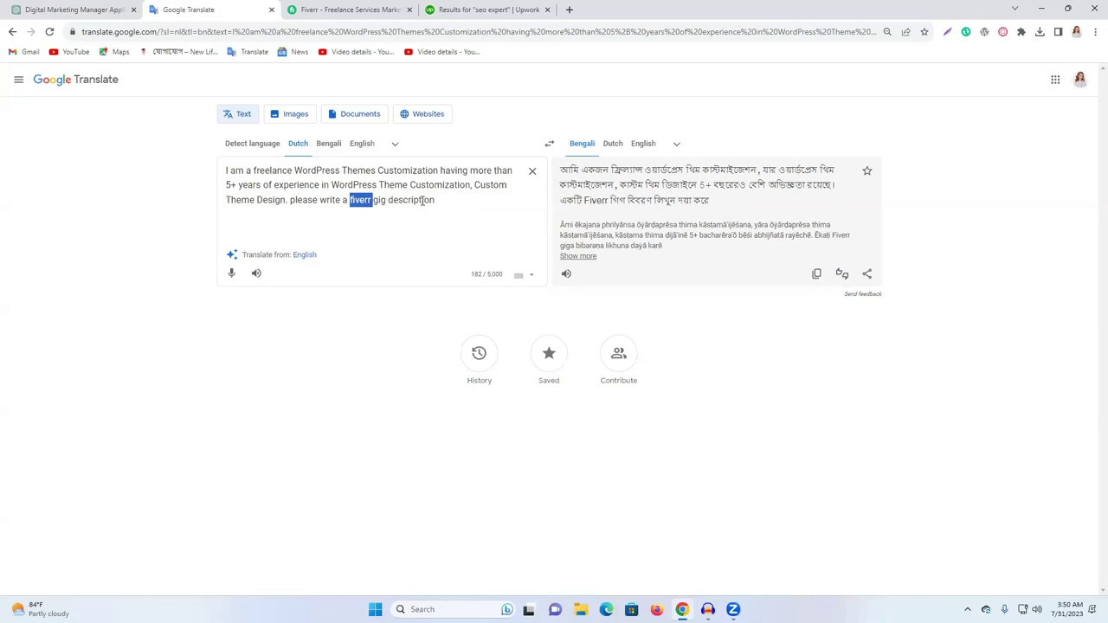
{"action": "left_click", "coordinate": [345, 205]}
{"action": "left_click_drag", "start_coordinate": [349, 200], "coordinate": [368, 200]}
{"action": "left_click", "coordinate": [381, 198]}
{"action": "double_click", "coordinate": [381, 199]}
Copy the entire WordPress theme customization prompt from the source text.
{"action": "triple_click", "coordinate": [335, 188]}
{"action": "right_click", "coordinate": [334, 191]}
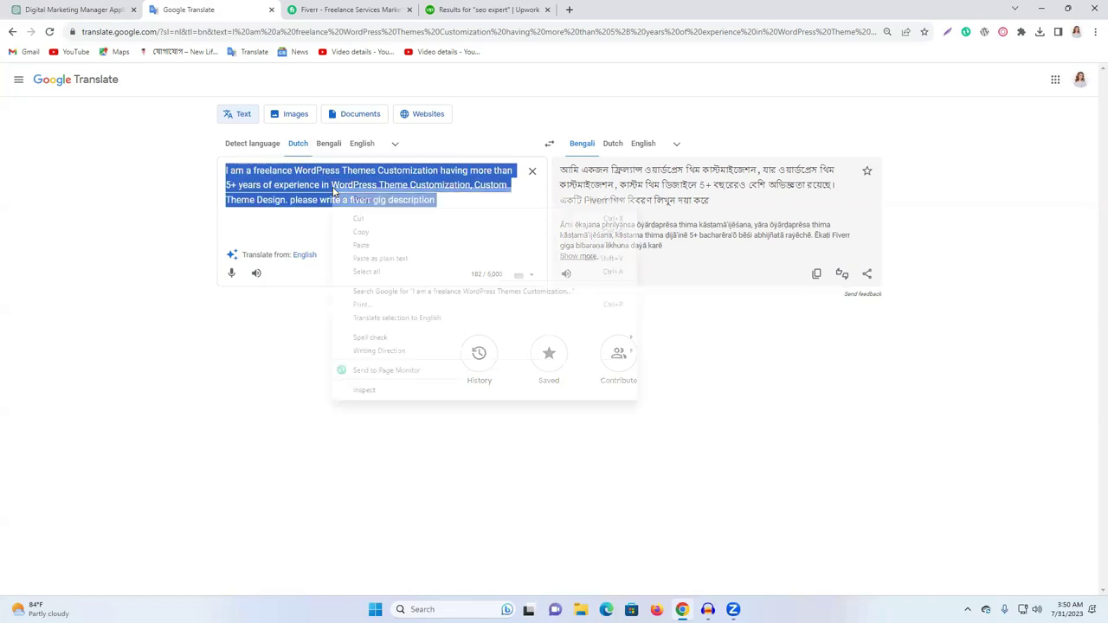
{"action": "left_click", "coordinate": [416, 233]}
Switch to ChatGPT, open the "SEO gig with 4yrs exp" conversation and submit the copied WordPress Fiverr gig description prompt.
{"action": "left_click", "coordinate": [5, 8]}
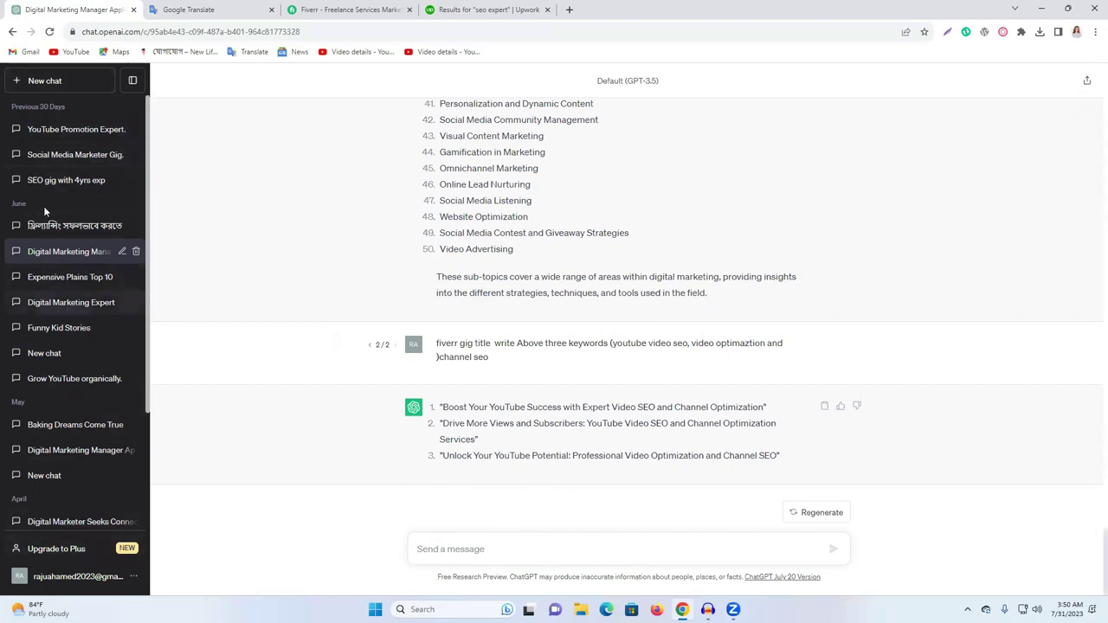
{"action": "scroll", "coordinate": [44, 260], "scroll_direction": "down", "scroll_amount": 2}
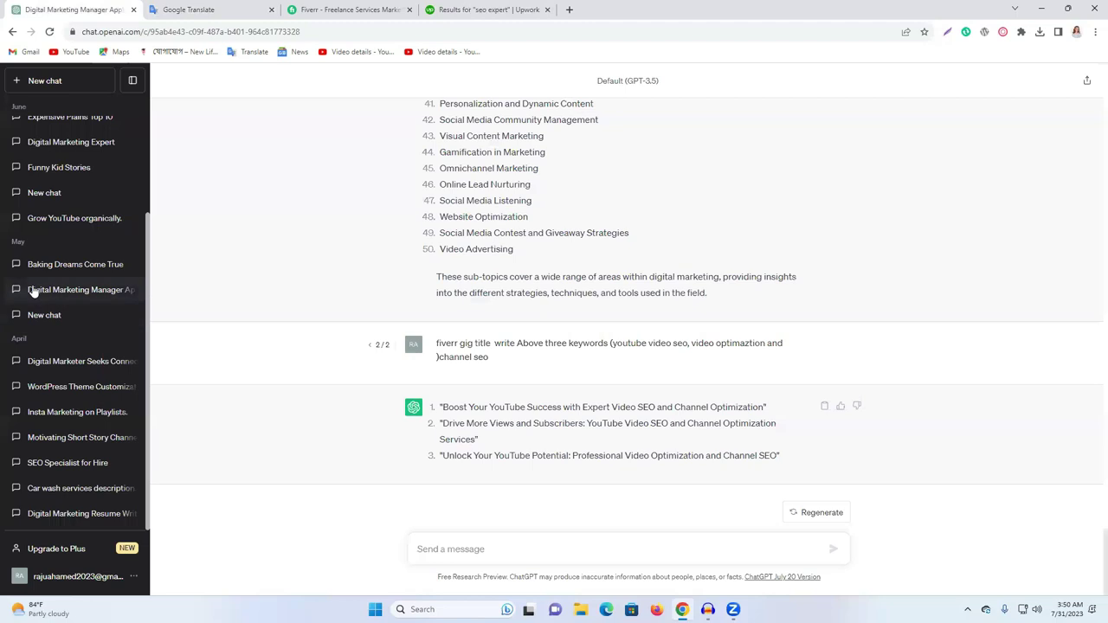
{"action": "scroll", "coordinate": [35, 289], "scroll_direction": "up", "scroll_amount": 2}
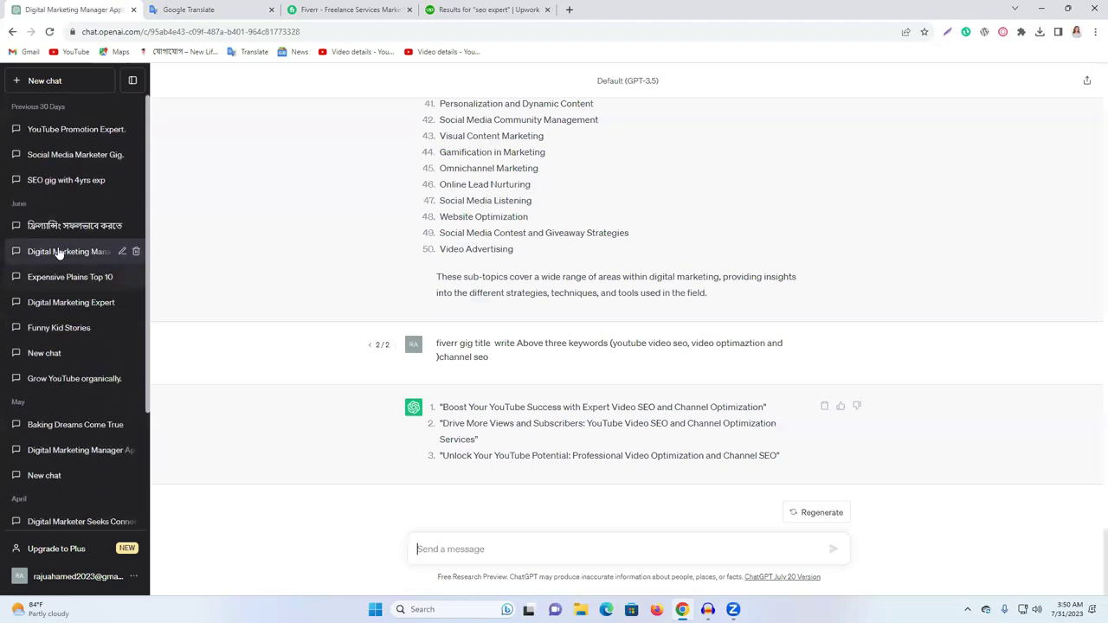
{"action": "left_click", "coordinate": [49, 180]}
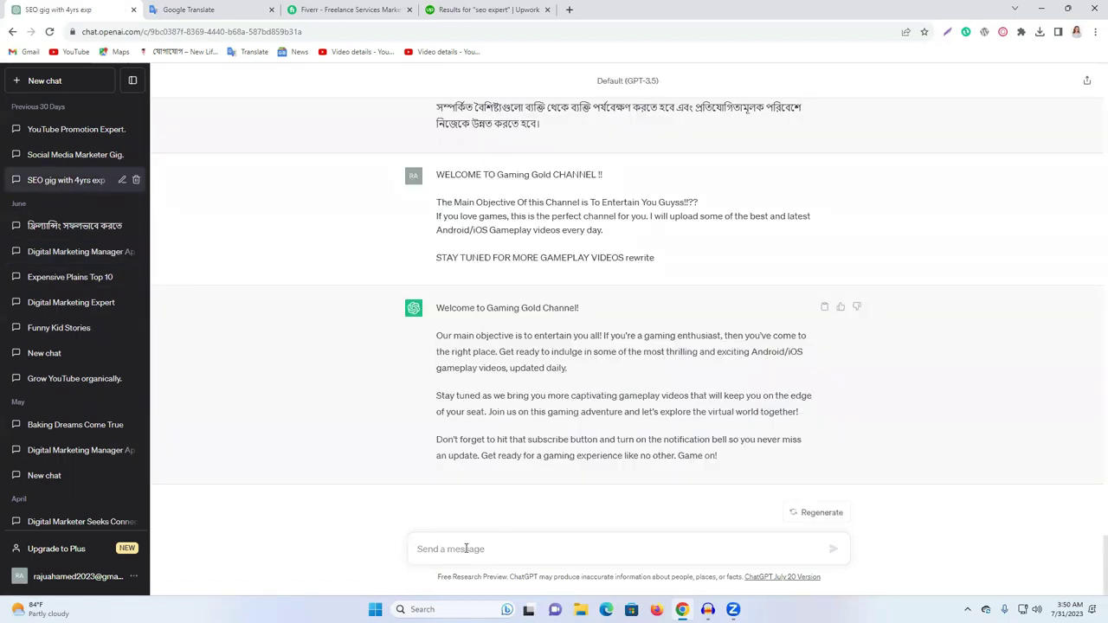
{"action": "key", "text": "ctrl+v"}
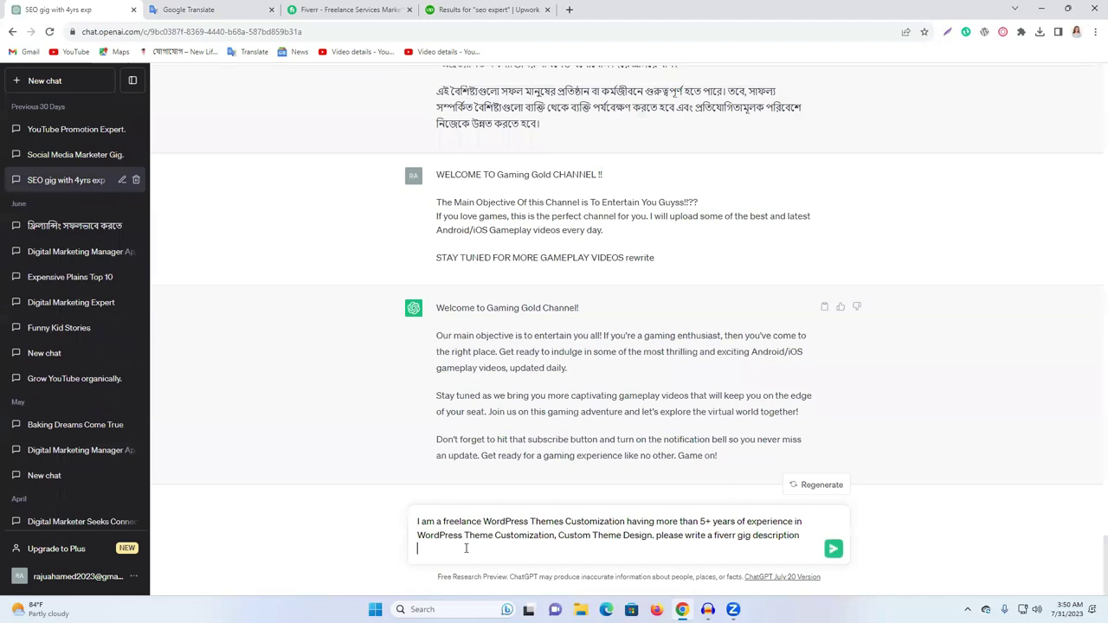
{"action": "key", "text": "Return"}
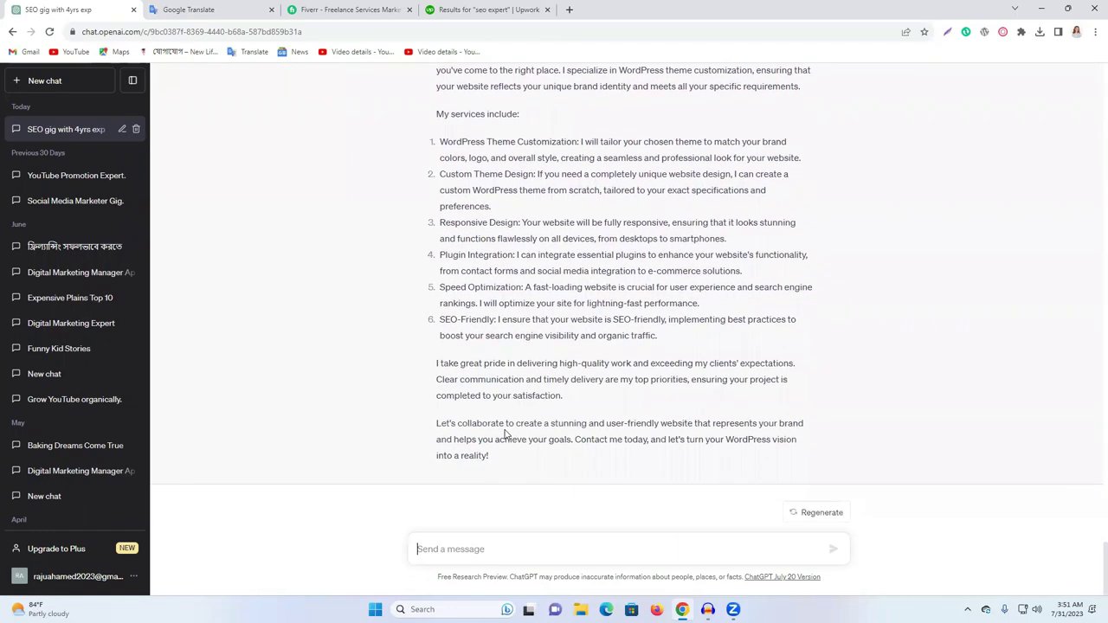
Read through the generated Fiverr gig description from its welcome line to its closing call to action.
{"action": "scroll", "coordinate": [442, 277], "scroll_direction": "up", "scroll_amount": 1}
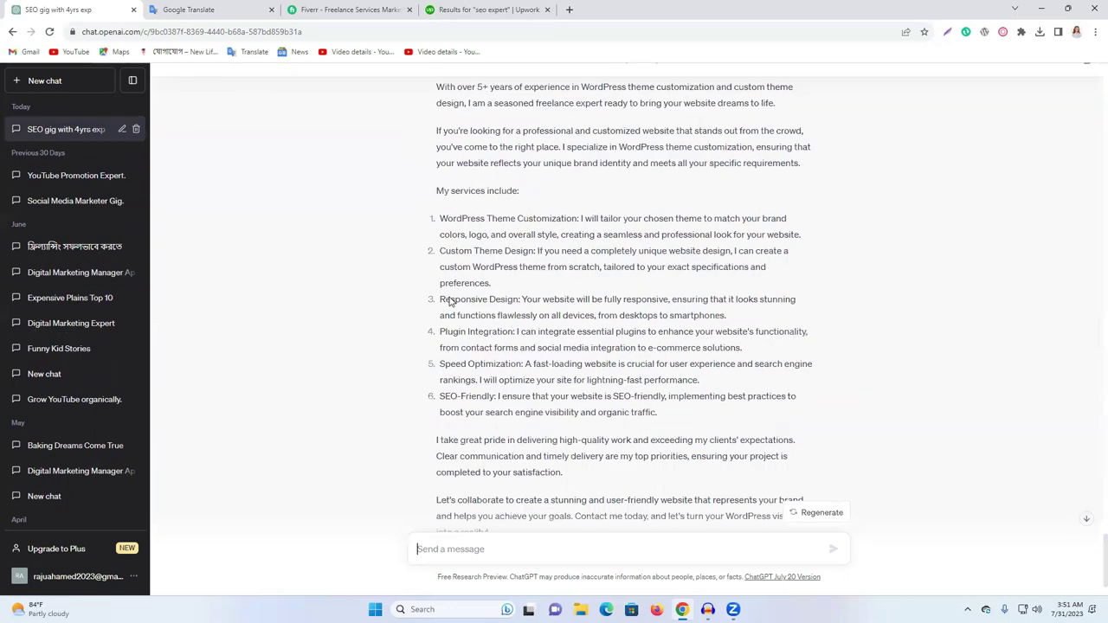
{"action": "scroll", "coordinate": [451, 294], "scroll_direction": "up", "scroll_amount": 1}
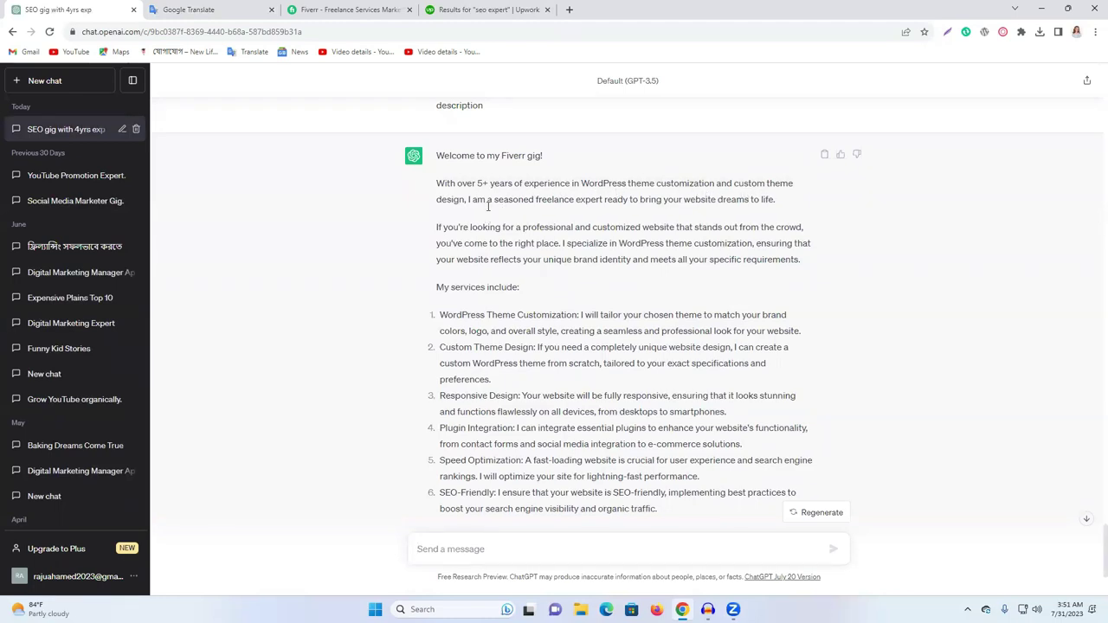
{"action": "left_click_drag", "start_coordinate": [437, 181], "coordinate": [478, 289]}
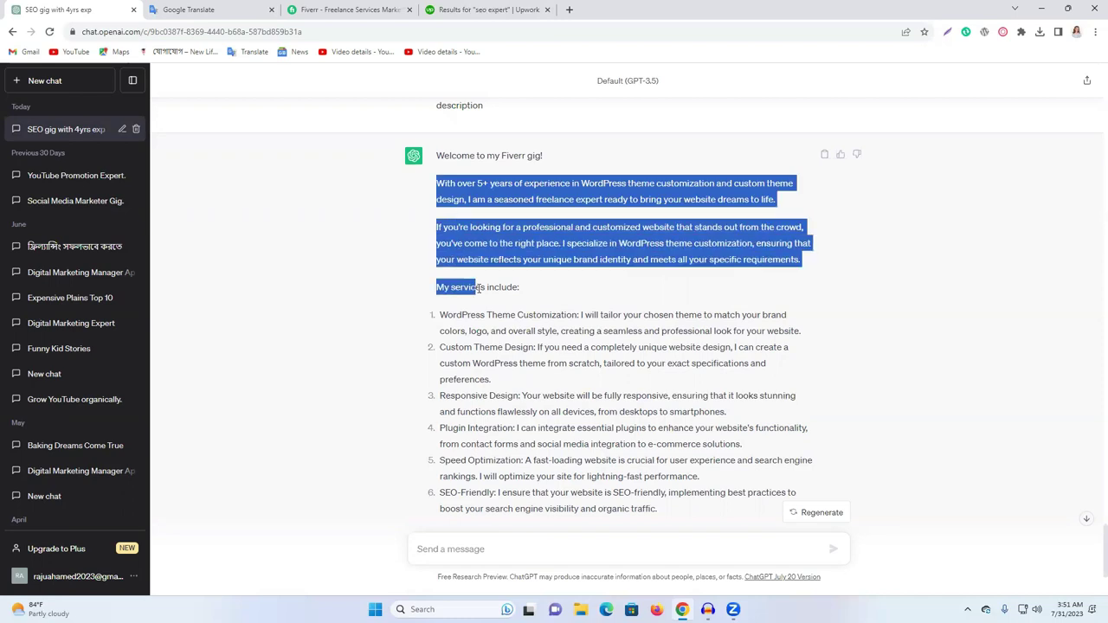
{"action": "left_click", "coordinate": [496, 292]}
{"action": "scroll", "coordinate": [507, 416], "scroll_direction": "down", "scroll_amount": 2}
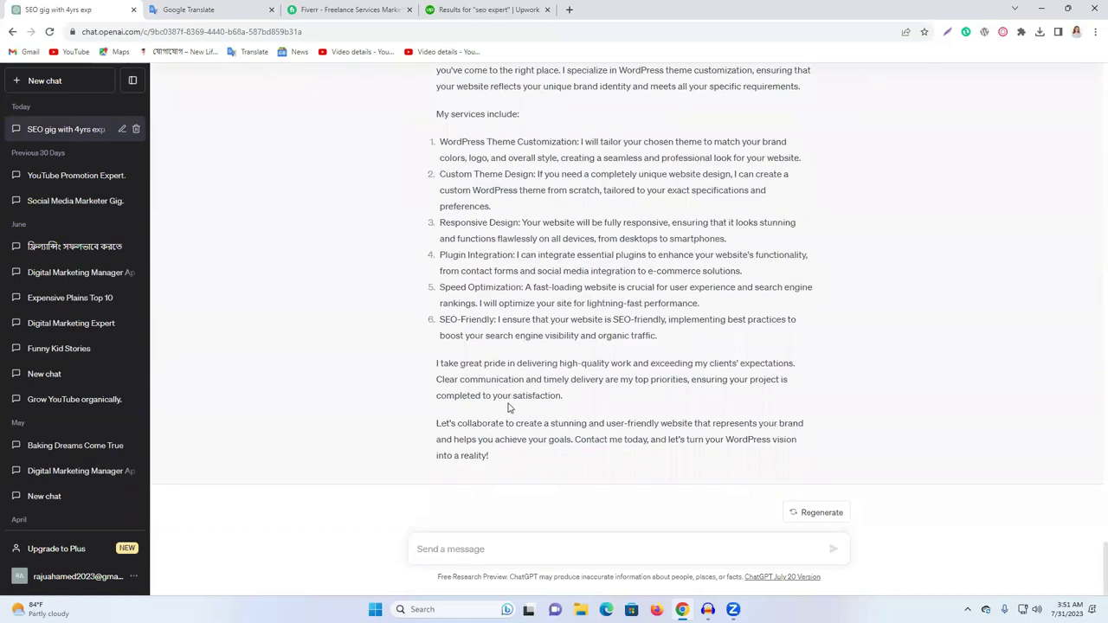
{"action": "scroll", "coordinate": [510, 407], "scroll_direction": "up", "scroll_amount": 2}
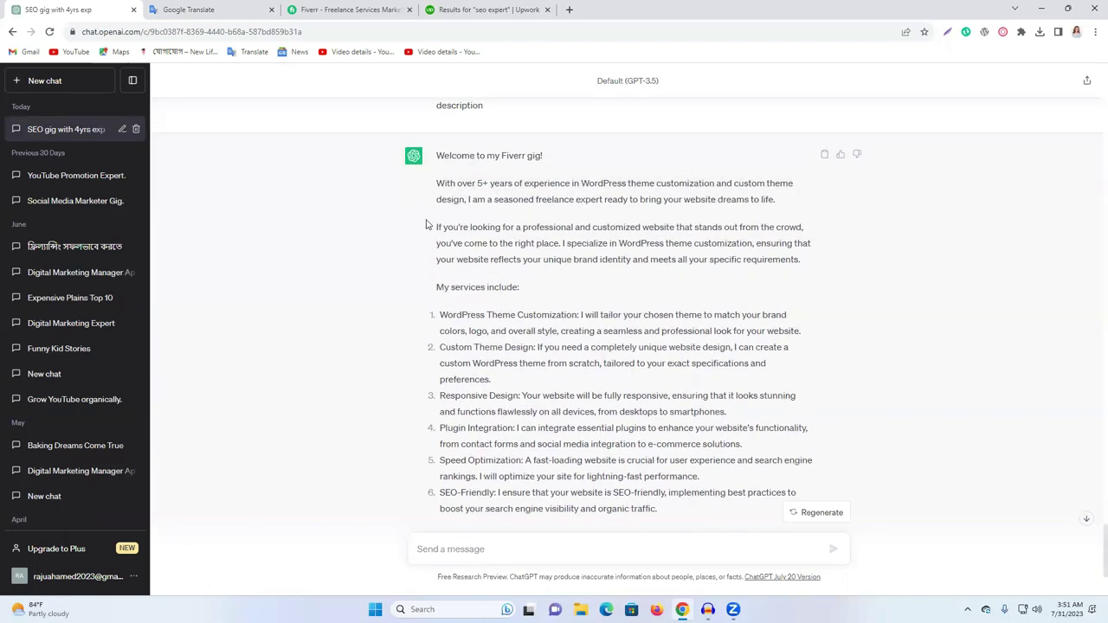
Examine the gig description section by section: experience intro, client pitch, services list and closing paragraphs.
{"action": "left_click_drag", "start_coordinate": [433, 179], "coordinate": [782, 202]}
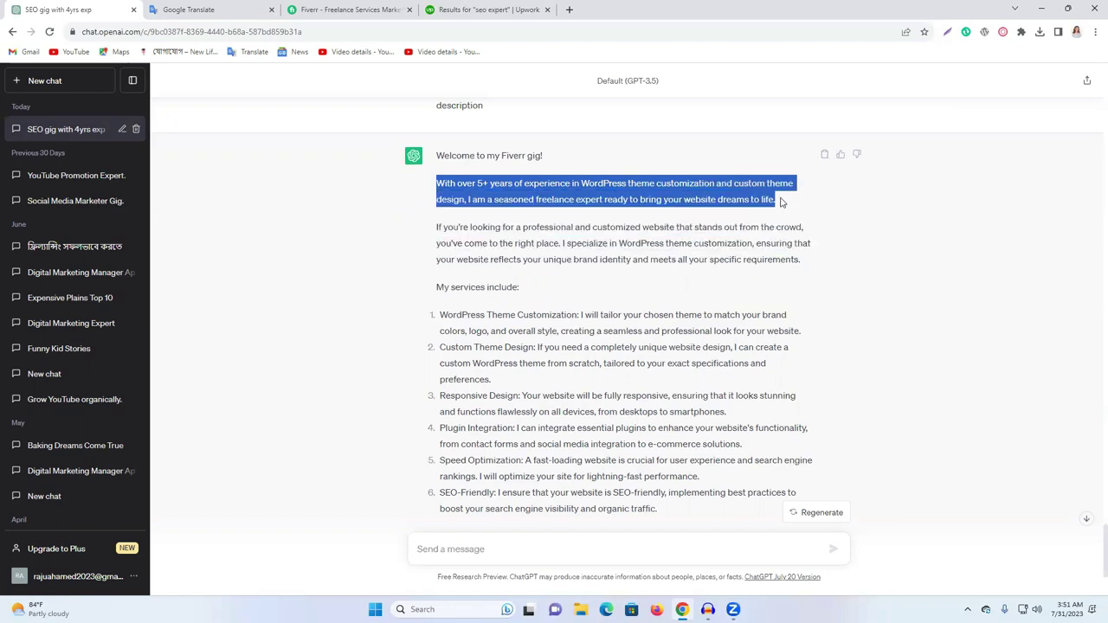
{"action": "triple_click", "coordinate": [668, 237]}
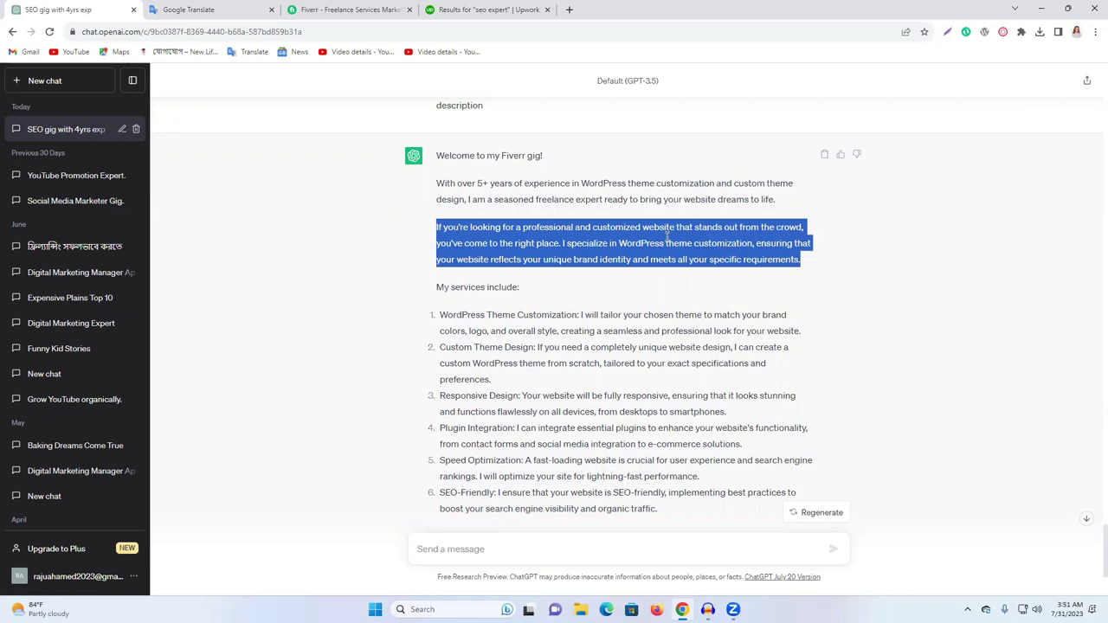
{"action": "left_click_drag", "start_coordinate": [438, 288], "coordinate": [598, 396]}
{"action": "scroll", "coordinate": [543, 284], "scroll_direction": "down", "scroll_amount": 2}
{"action": "scroll", "coordinate": [543, 284], "scroll_direction": "up", "scroll_amount": 2}
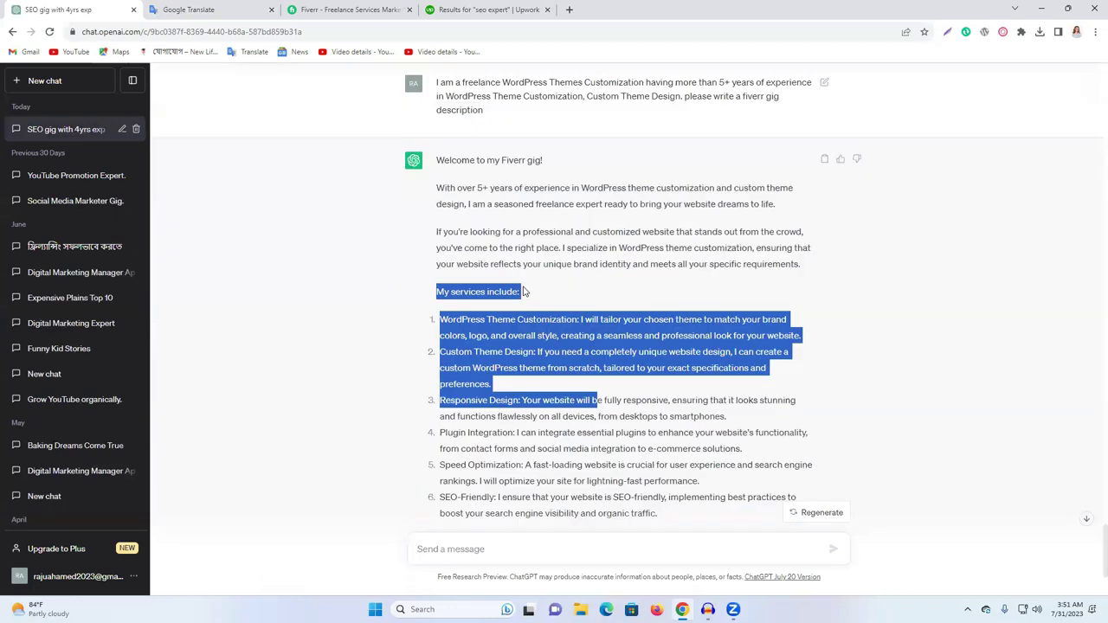
{"action": "scroll", "coordinate": [523, 291], "scroll_direction": "down", "scroll_amount": 2}
{"action": "mouse_move", "coordinate": [434, 365]}
{"action": "left_mouse_down"}
{"action": "mouse_move", "coordinate": [798, 365]}
{"action": "mouse_move", "coordinate": [474, 467]}
{"action": "mouse_move", "coordinate": [530, 460]}
{"action": "mouse_move", "coordinate": [435, 357]}
{"action": "left_mouse_up"}
{"action": "left_click", "coordinate": [519, 460]}
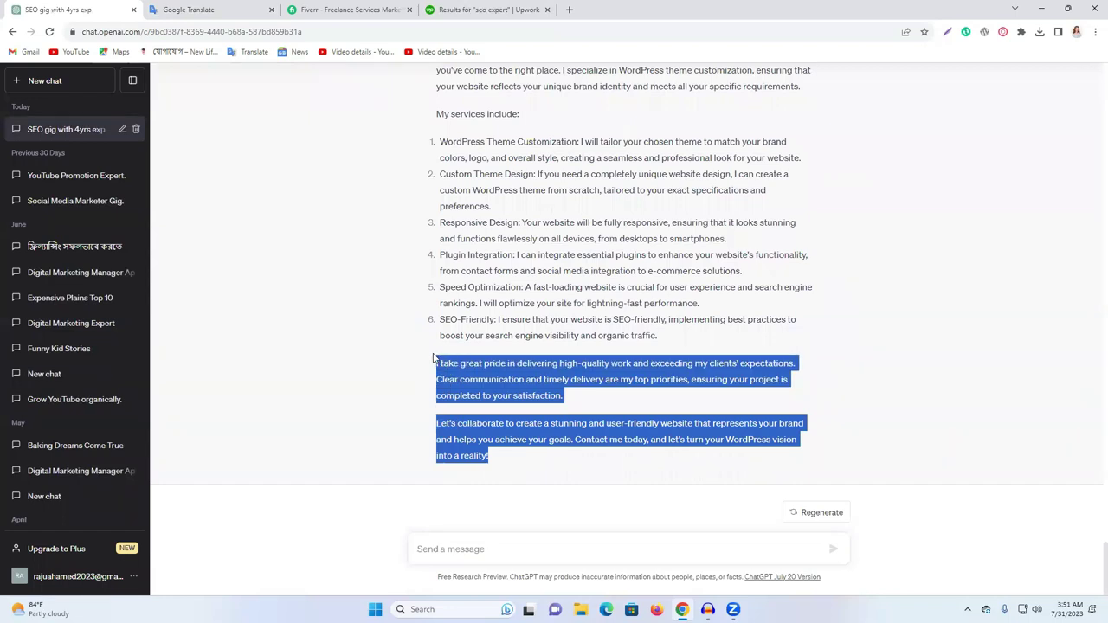
{"action": "scroll", "coordinate": [435, 358], "scroll_direction": "up", "scroll_amount": 2}
{"action": "left_click_drag", "start_coordinate": [438, 286], "coordinate": [460, 332]}
{"action": "triple_click", "coordinate": [471, 241]}
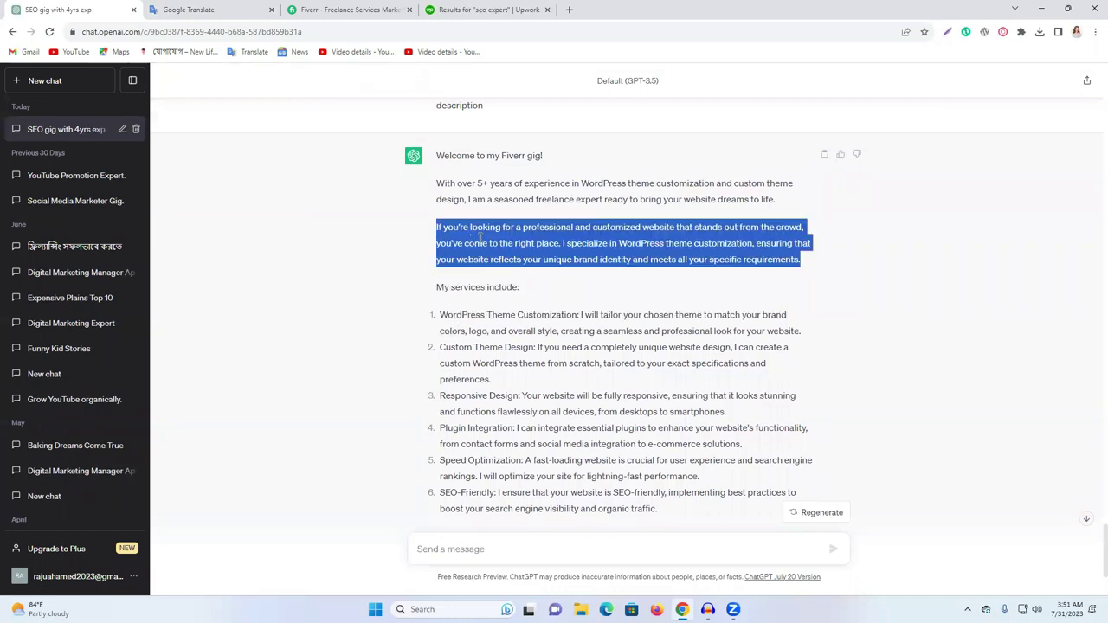
{"action": "triple_click", "coordinate": [483, 192]}
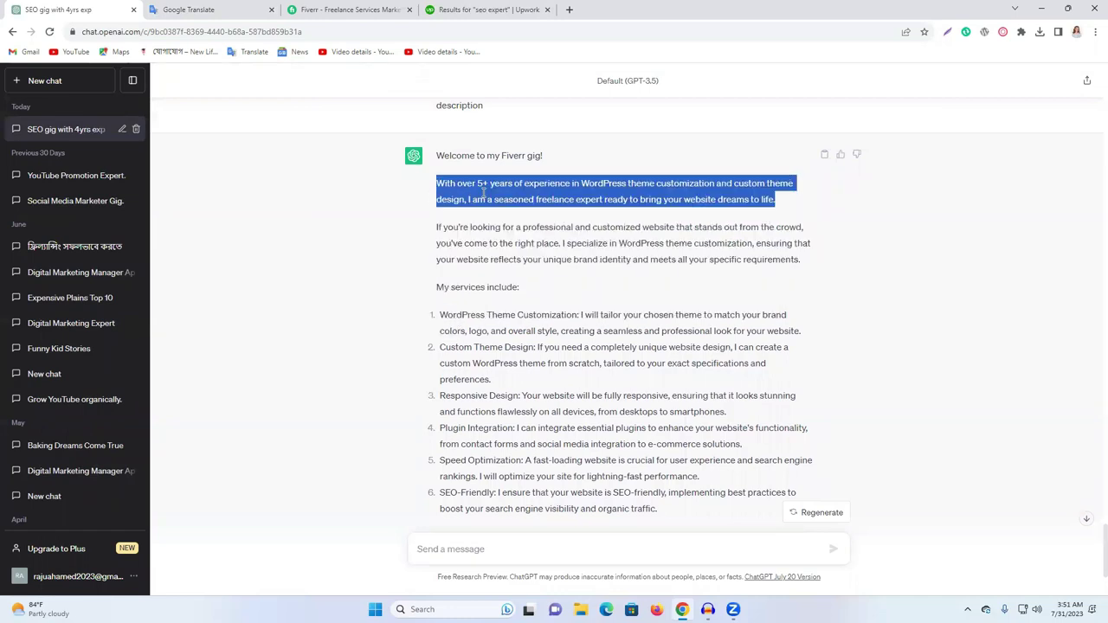
Copy the two paragraphs between the welcome line and "My services include:" in the generated gig description.
{"action": "left_click_drag", "start_coordinate": [436, 185], "coordinate": [801, 264]}
{"action": "right_click", "coordinate": [777, 266]}
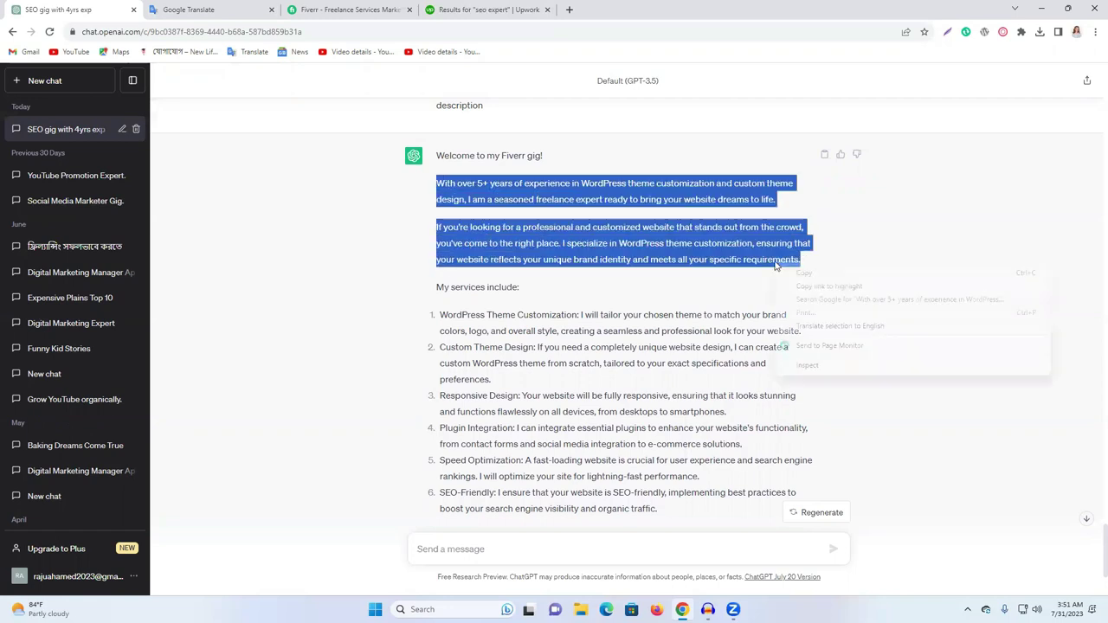
{"action": "left_click", "coordinate": [847, 275]}
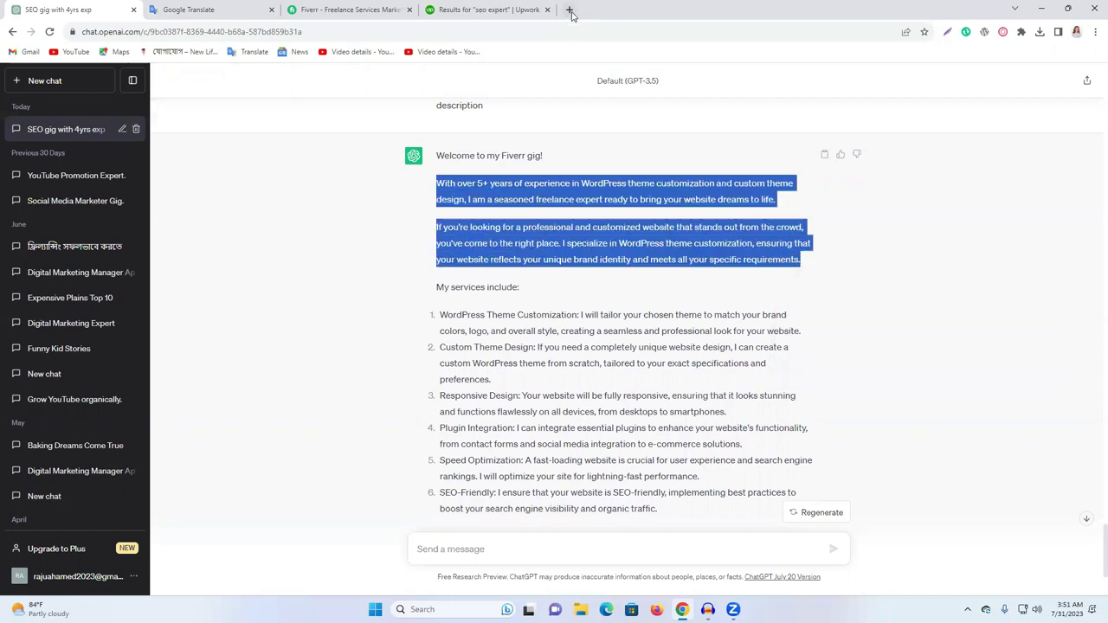
Open Google Translate in a new tab, set the source to Detect language and paste the copied paragraphs for Bengali translation.
{"action": "left_click", "coordinate": [570, 10]}
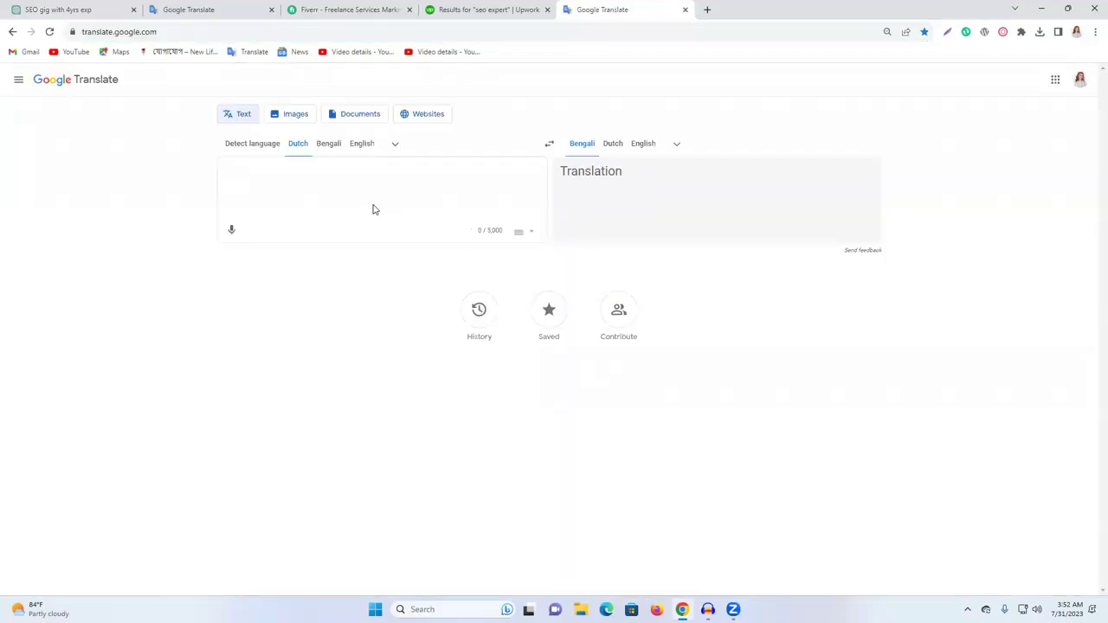
{"action": "left_click", "coordinate": [254, 145]}
{"action": "key", "text": "ctrl+v"}
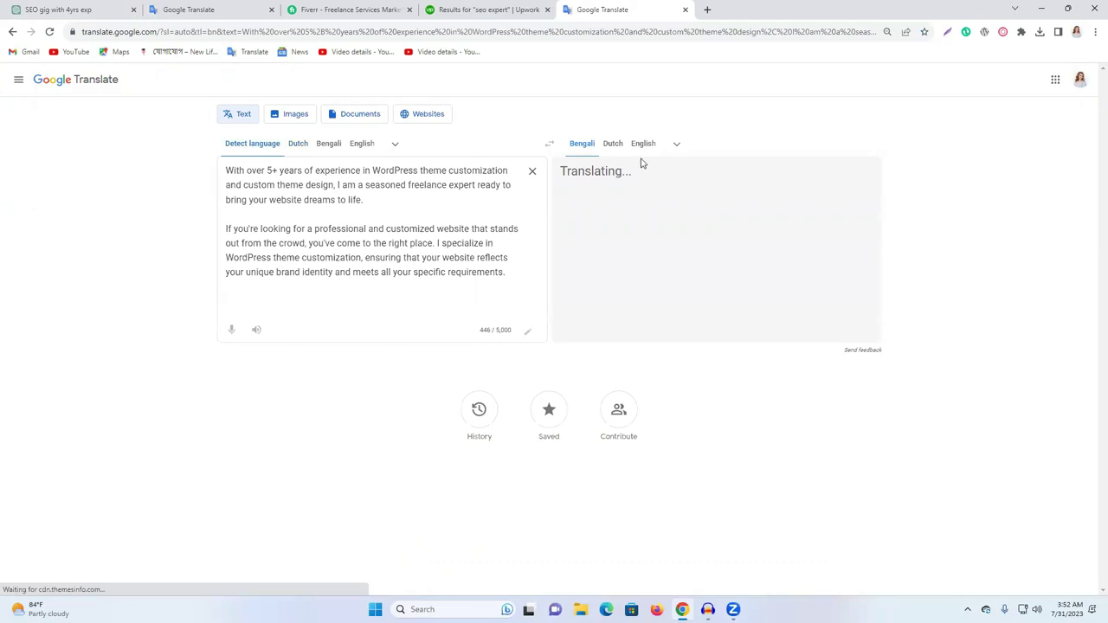